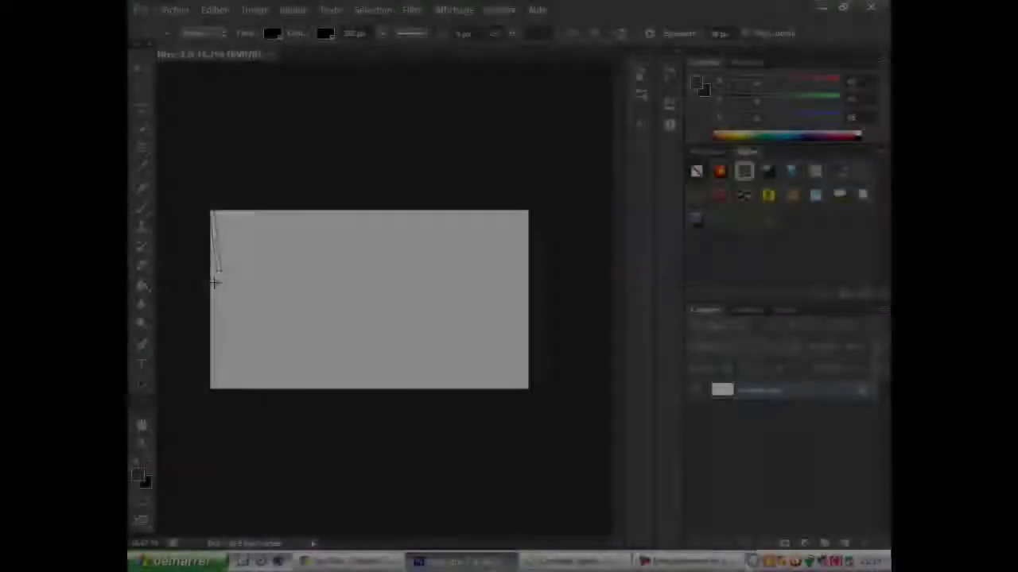
# - Draw thick 38 px black diagonal lines across the white canvas to form angled panels
pyautogui.moveTo(606, 165); pyautogui.dragTo(606, 444)
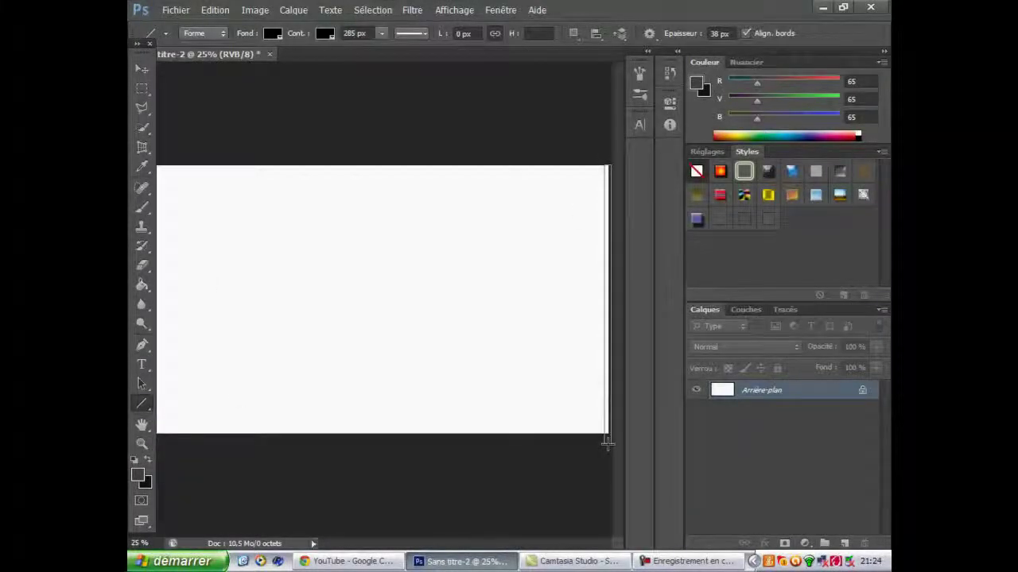
pyautogui.moveTo(206, 252); pyautogui.dragTo(347, 406)
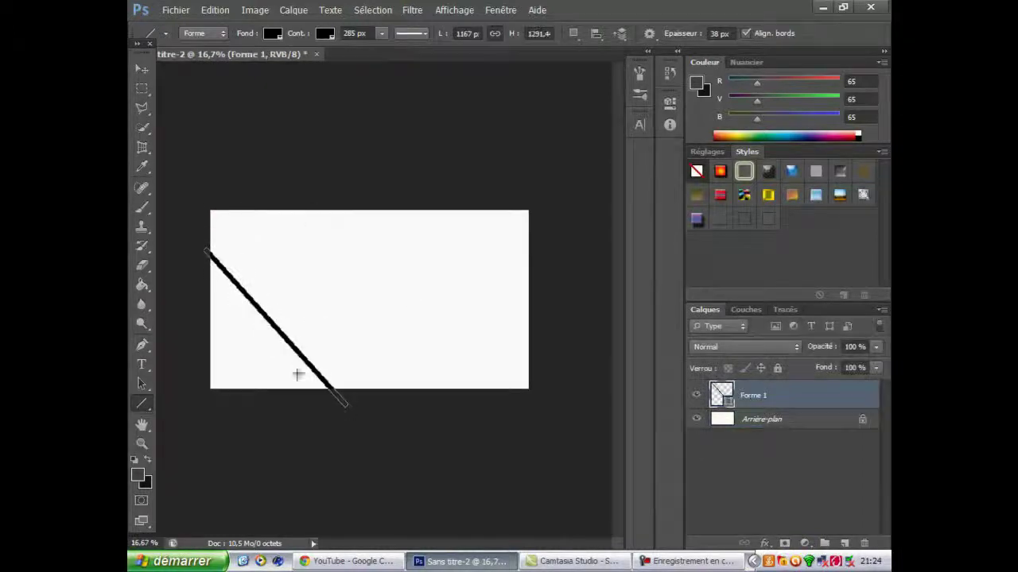
pyautogui.moveTo(209, 388)
pyautogui.mouseDown()
pyautogui.moveTo(355, 208)
pyautogui.moveTo(420, 389)
pyautogui.mouseUp()
pyautogui.moveTo(425, 205); pyautogui.dragTo(458, 425)
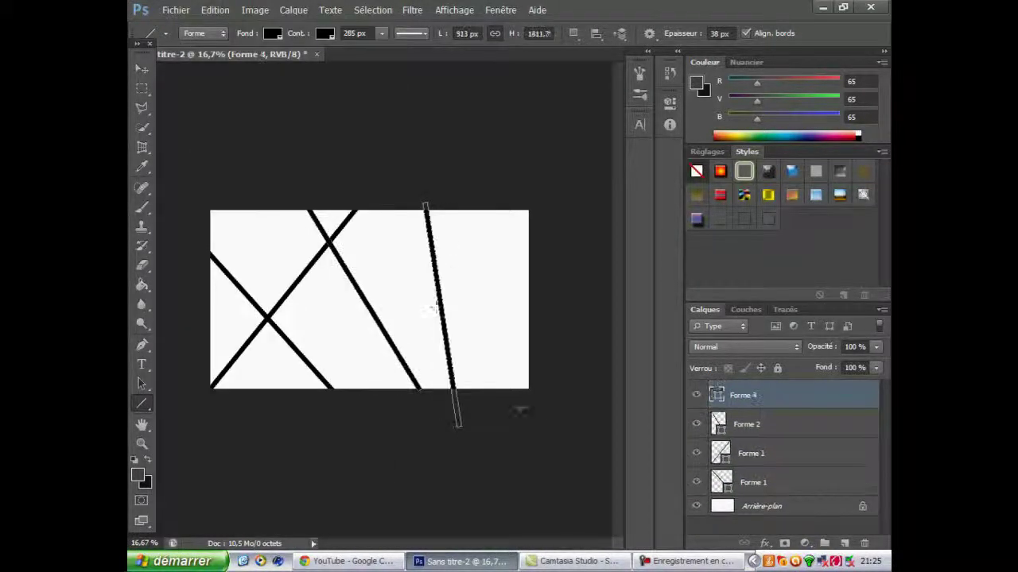
pyautogui.moveTo(439, 307); pyautogui.dragTo(559, 205)
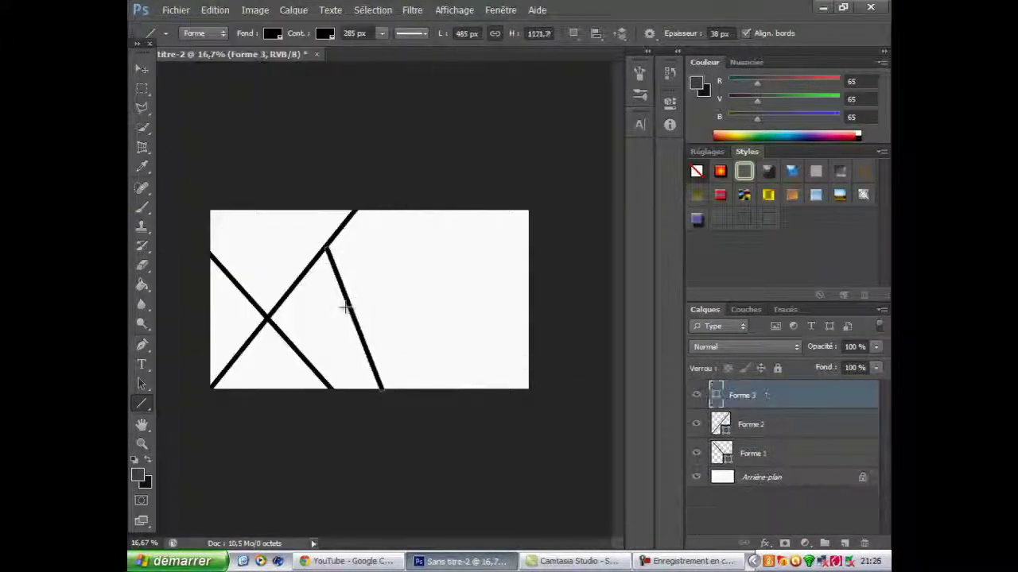
pyautogui.moveTo(345, 303); pyautogui.dragTo(529, 211)
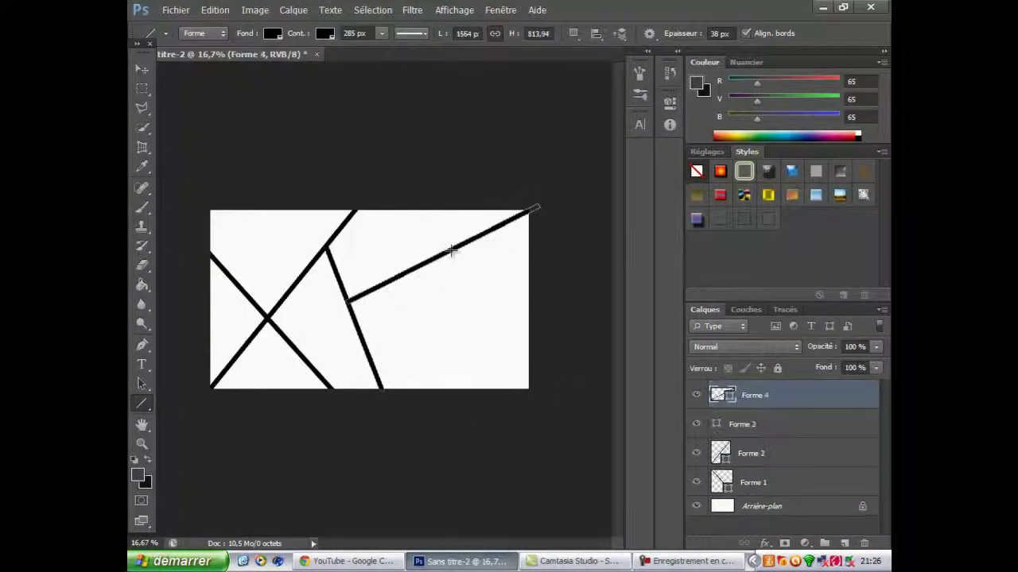
pyautogui.moveTo(454, 250); pyautogui.dragTo(495, 398)
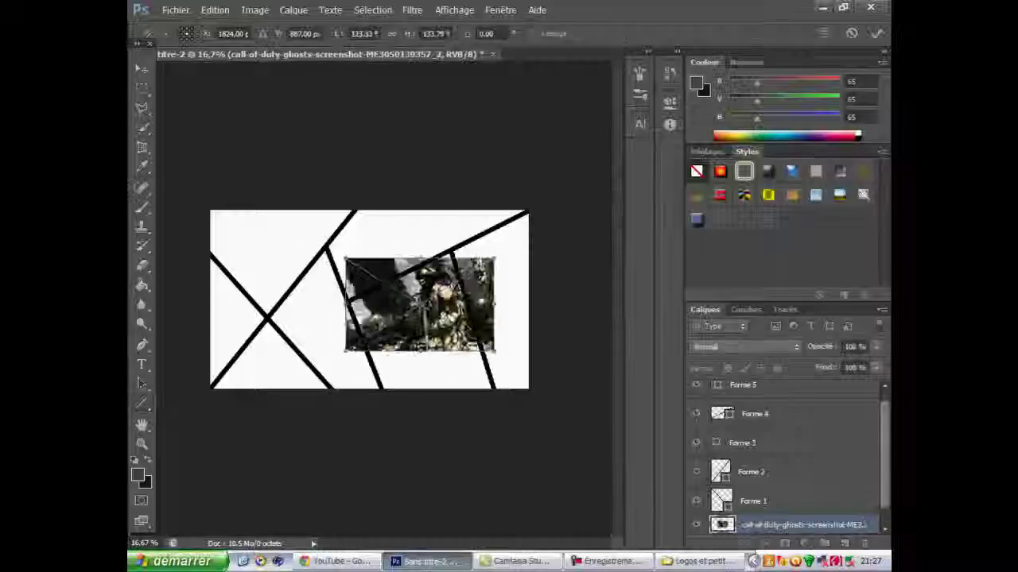
# - Move and shrink the soldier photo into the top-left panel, then set its blend mode to Luminosité
pyautogui.moveTo(419, 305); pyautogui.dragTo(273, 265)
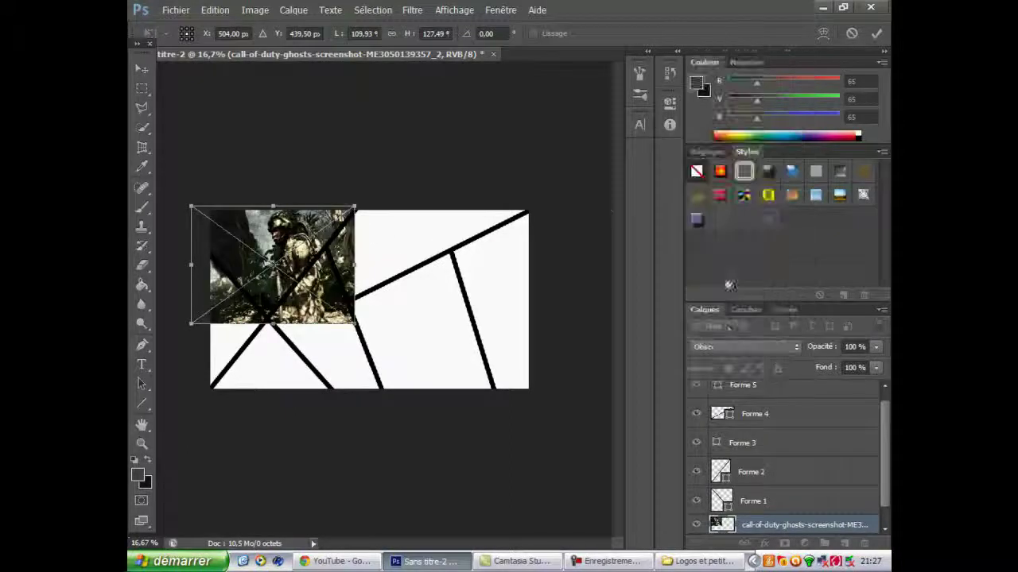
pyautogui.click(744, 346)
pyautogui.click(721, 150)
pyautogui.click(745, 347)
pyautogui.click(747, 79)
pyautogui.click(745, 346)
pyautogui.click(722, 150)
pyautogui.click(717, 352)
pyautogui.click(716, 209)
pyautogui.click(748, 348)
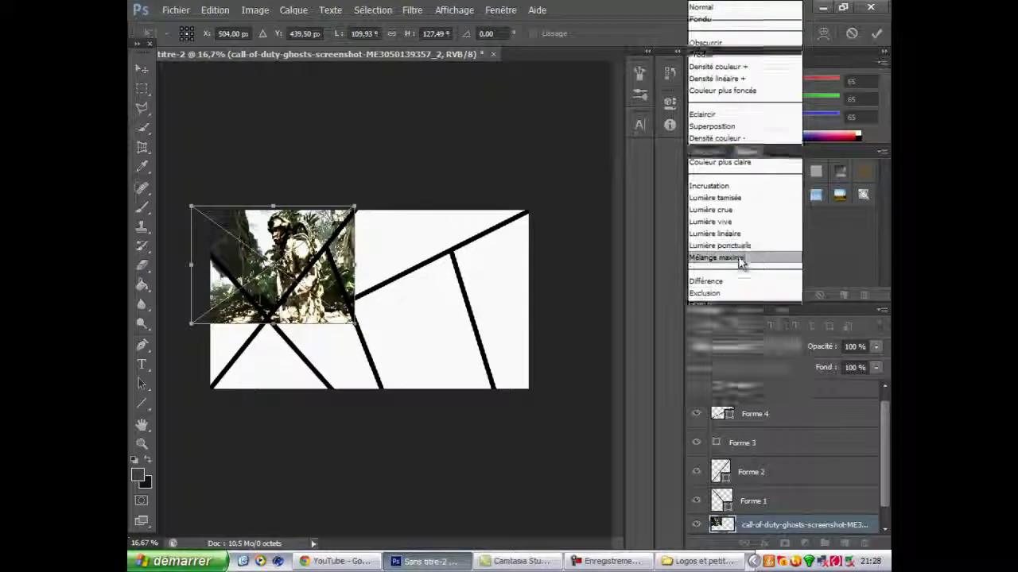
pyautogui.click(720, 297)
pyautogui.click(745, 347)
pyautogui.click(719, 375)
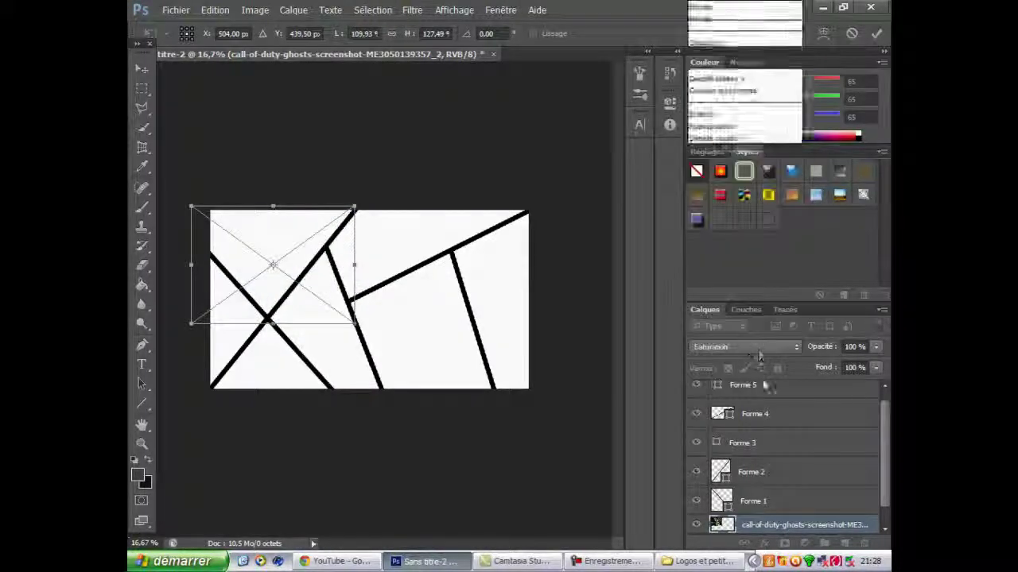
pyautogui.press('u')
# - Set up the Eraser with a round hard brush and zoom in, keeping the photo on Luminosité
pyautogui.press('e')
pyautogui.click(206, 33)
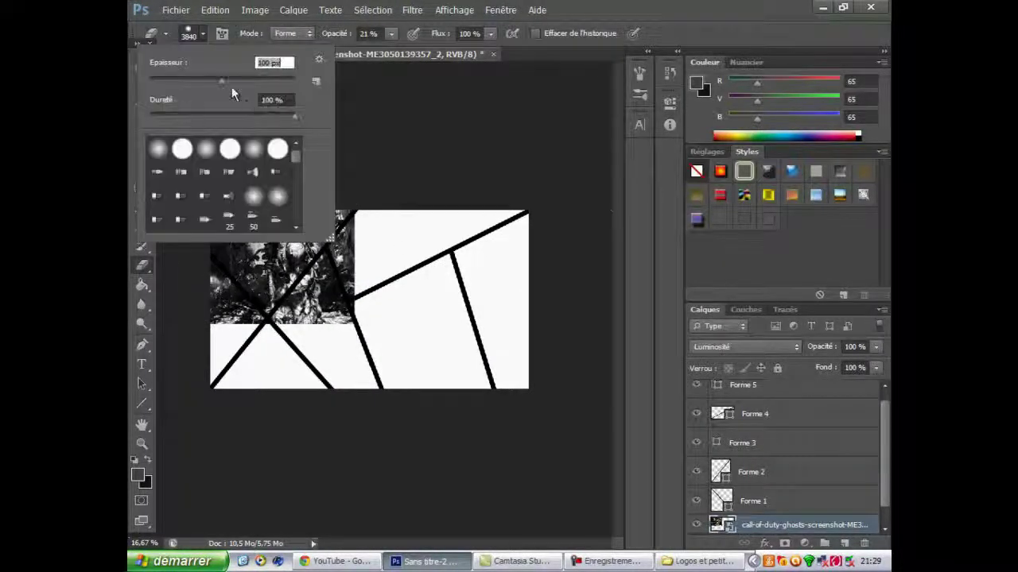
pyautogui.press('z')
pyautogui.click(409, 273)
pyautogui.click(142, 266)
pyautogui.click(189, 33)
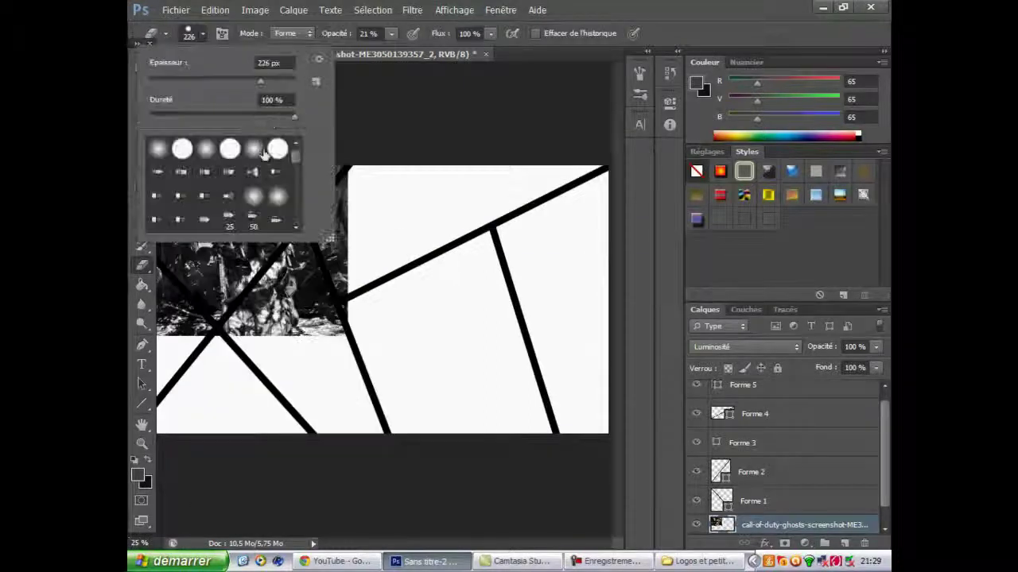
pyautogui.click(782, 346)
pyautogui.click(745, 346)
pyautogui.click(719, 364)
# - Erase the photo's overflow with a 100 px eraser, undoing stray strokes and zooming out
pyautogui.hotkey('ctrl', 'z')
pyautogui.click(202, 34)
pyautogui.click(215, 9)
pyautogui.click(231, 34)
pyautogui.click(202, 33)
pyautogui.click(338, 314)
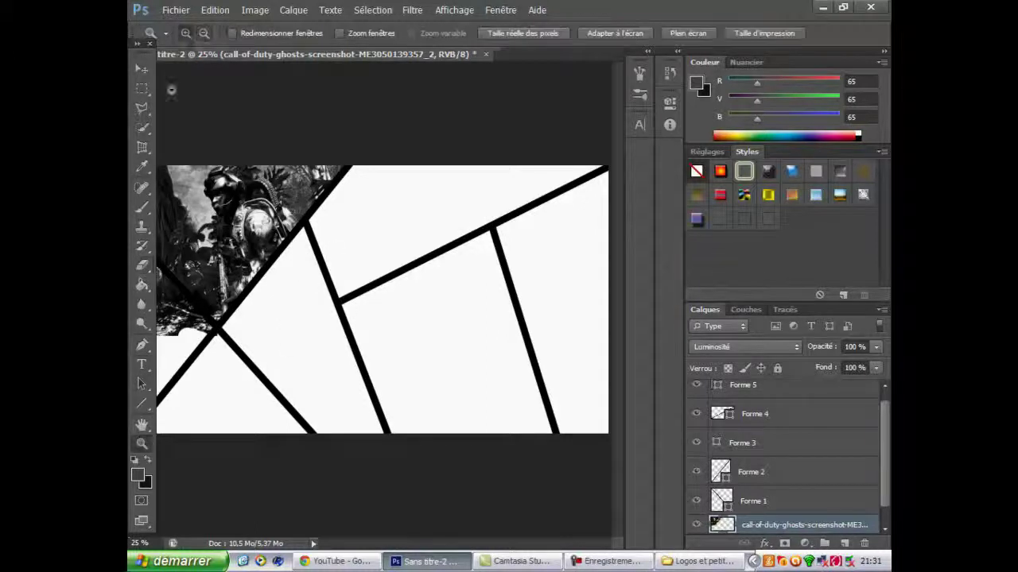
pyautogui.keyDown('alt'); pyautogui.click(227, 336); pyautogui.keyUp('alt')
pyautogui.click(214, 10)
pyautogui.click(239, 25)
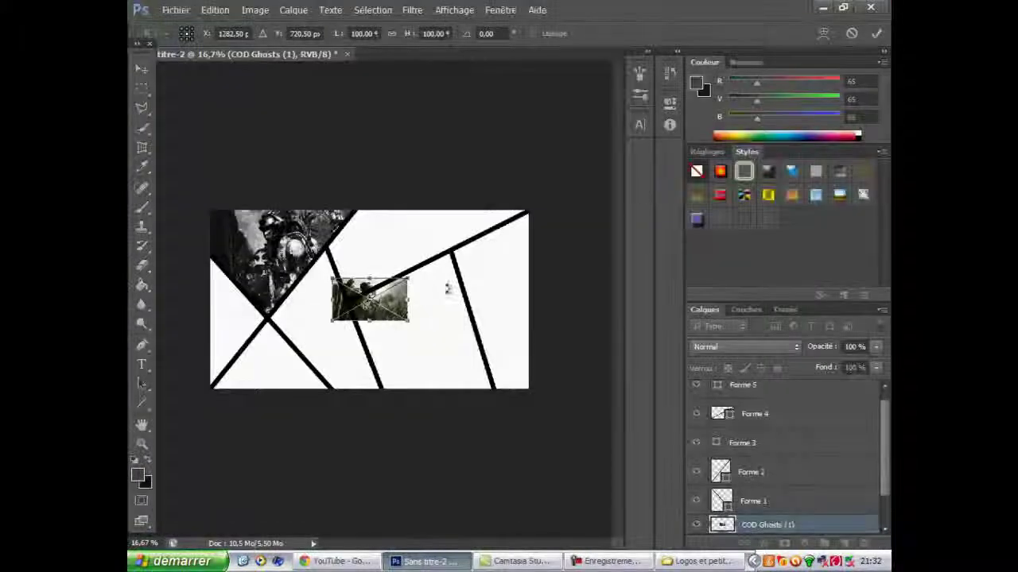
# - Place the second photo in the bottom-left panel, make it Luminosité greyscale, rasterize and erase its overflow
pyautogui.moveTo(395, 254)
pyautogui.mouseDown()
pyautogui.moveTo(279, 355)
pyautogui.moveTo(334, 386)
pyautogui.mouseUp()
pyautogui.press('Return')
pyautogui.press('e')
pyautogui.click(745, 347)
pyautogui.click(706, 376)
pyautogui.click(318, 334)
pyautogui.click(470, 227)
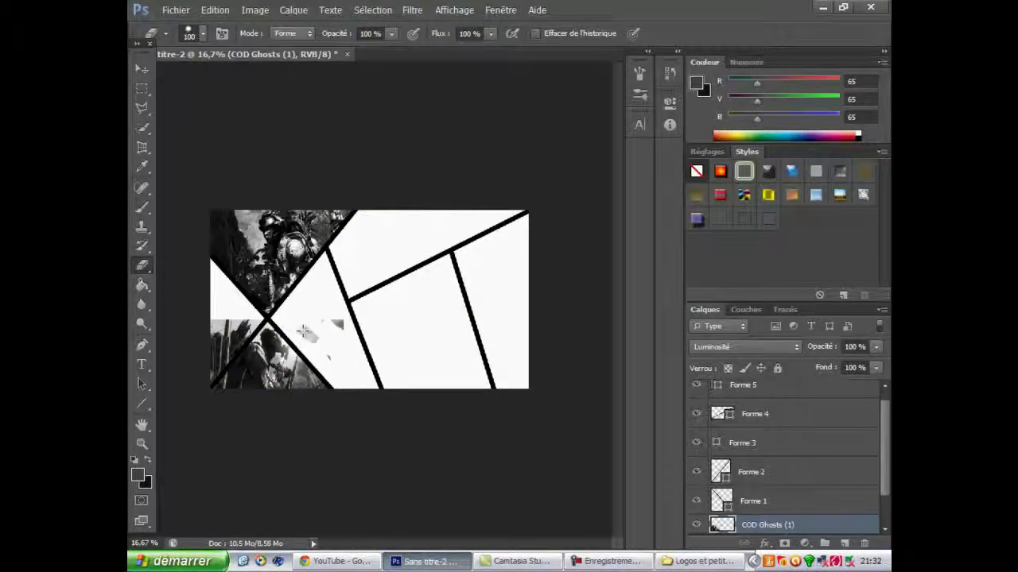
pyautogui.press('z')
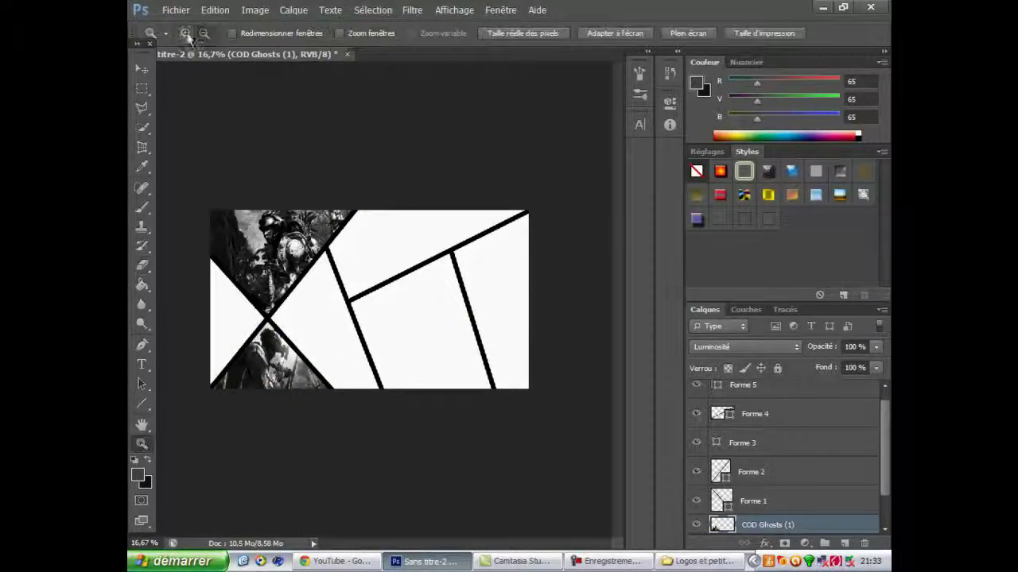
pyautogui.click(213, 312)
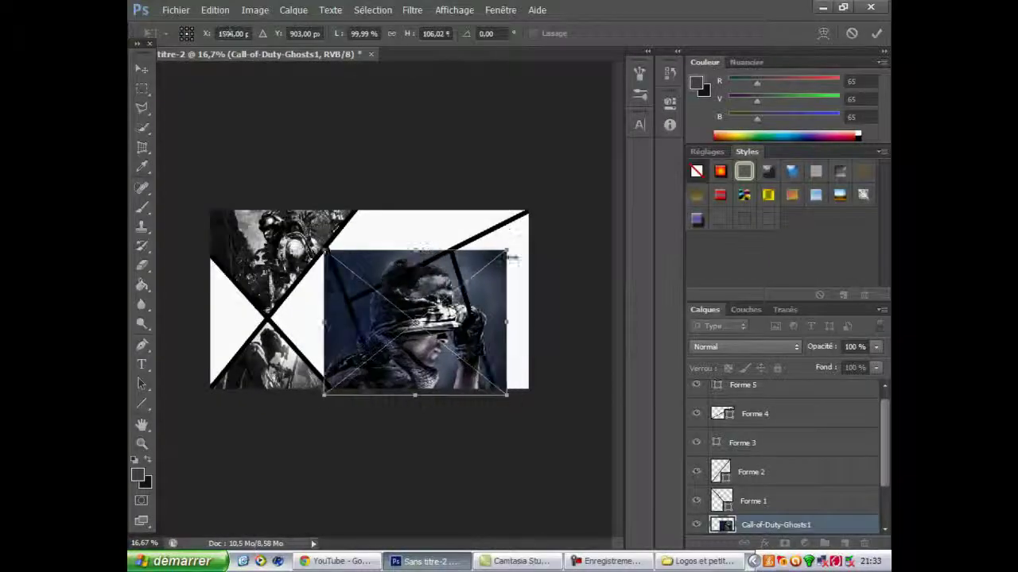
# - Rotate and shrink the photo to fit the tilted panel, then erase its upper-edge overlap
pyautogui.moveTo(334, 397); pyautogui.dragTo(370, 437)
pyautogui.press('Return')
pyautogui.click(745, 347)
pyautogui.click(716, 383)
pyautogui.press('e')
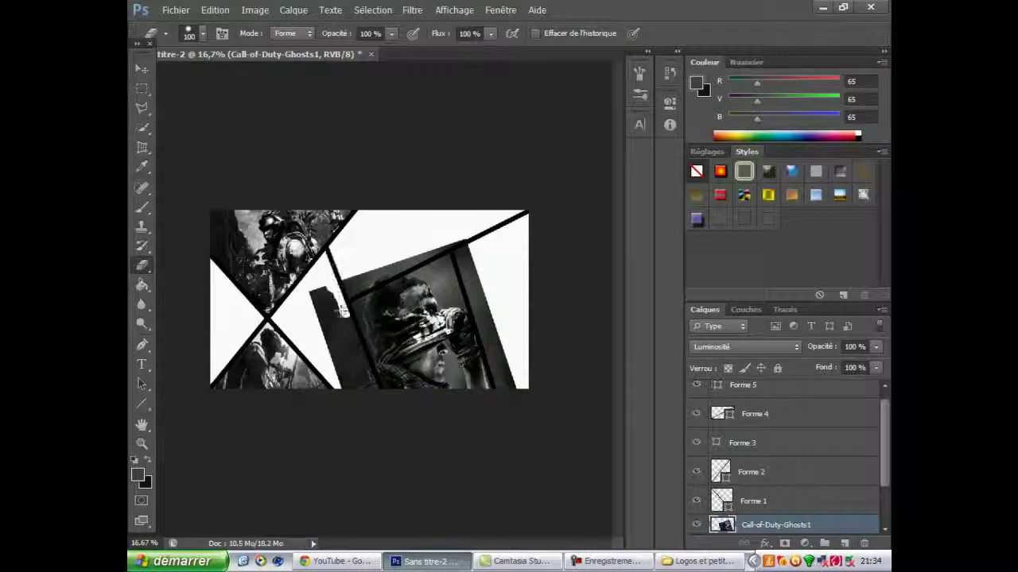
pyautogui.hotkey('ctrl', 'z')
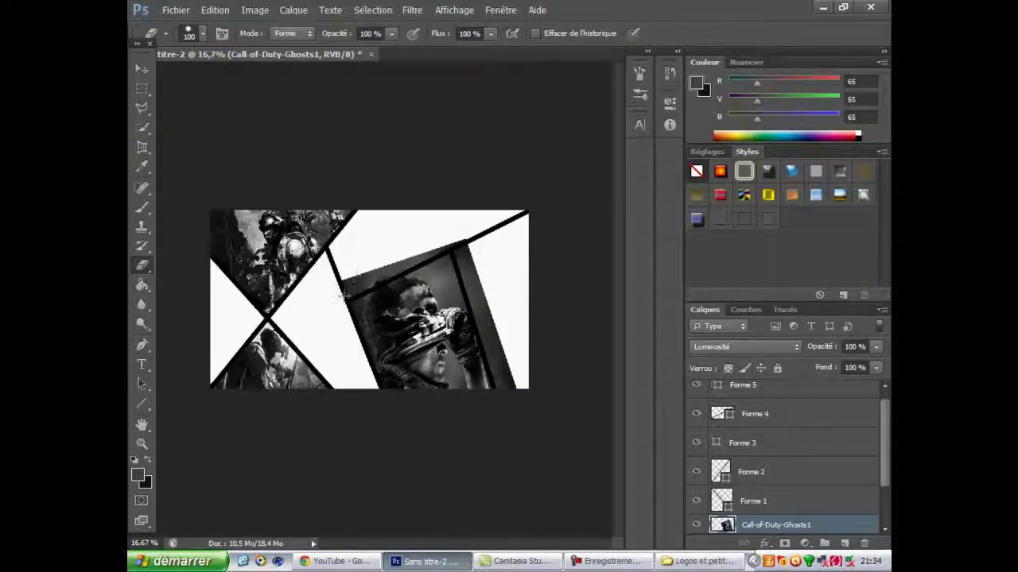
pyautogui.moveTo(358, 274)
pyautogui.mouseDown()
pyautogui.moveTo(409, 254)
pyautogui.moveTo(509, 390)
pyautogui.mouseUp()
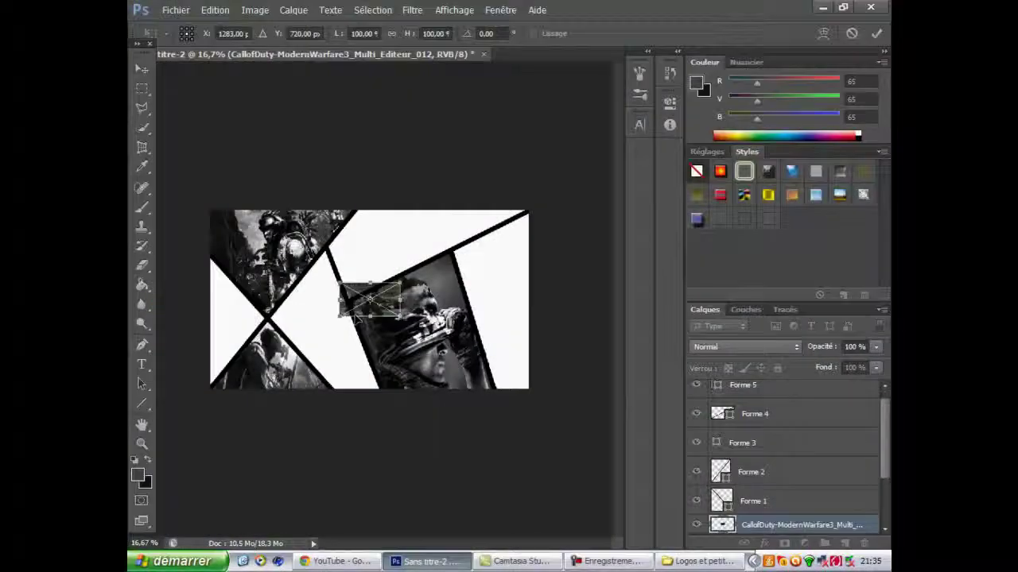
# - Enlarge the next photo over the middle panels, set it to Luminosité and rasterize it
pyautogui.moveTo(241, 292); pyautogui.dragTo(211, 248)
pyautogui.moveTo(300, 318); pyautogui.dragTo(333, 260)
pyautogui.press('Return')
pyautogui.click(745, 346)
pyautogui.click(691, 257)
pyautogui.click(318, 318)
pyautogui.click(466, 230)
pyautogui.click(215, 9)
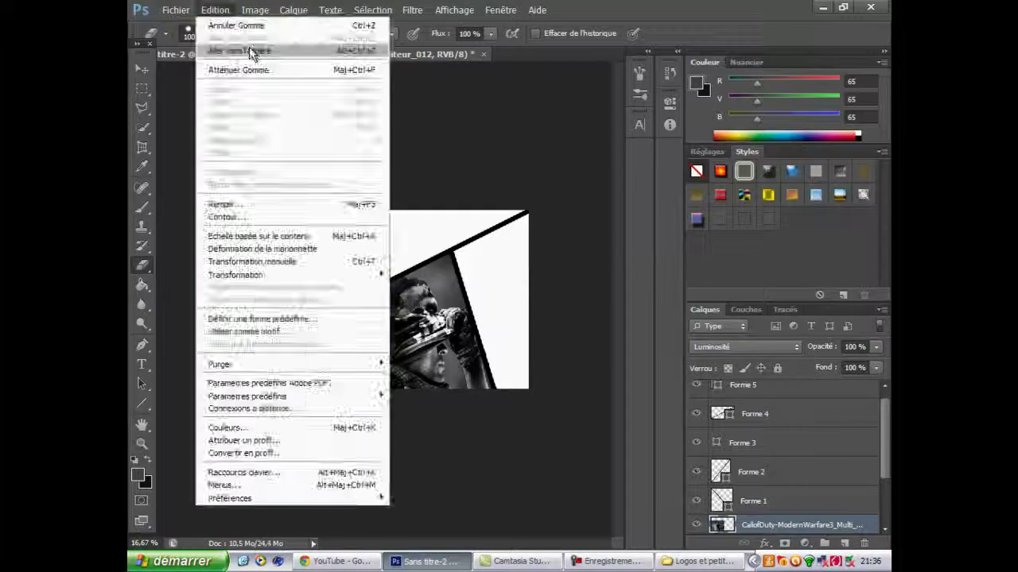
# - Erase the photo's spill past the panel lines, then enlarge the newly placed photo onto the banner
pyautogui.moveTo(282, 288)
pyautogui.mouseDown()
pyautogui.moveTo(227, 270)
pyautogui.moveTo(231, 353)
pyautogui.mouseUp()
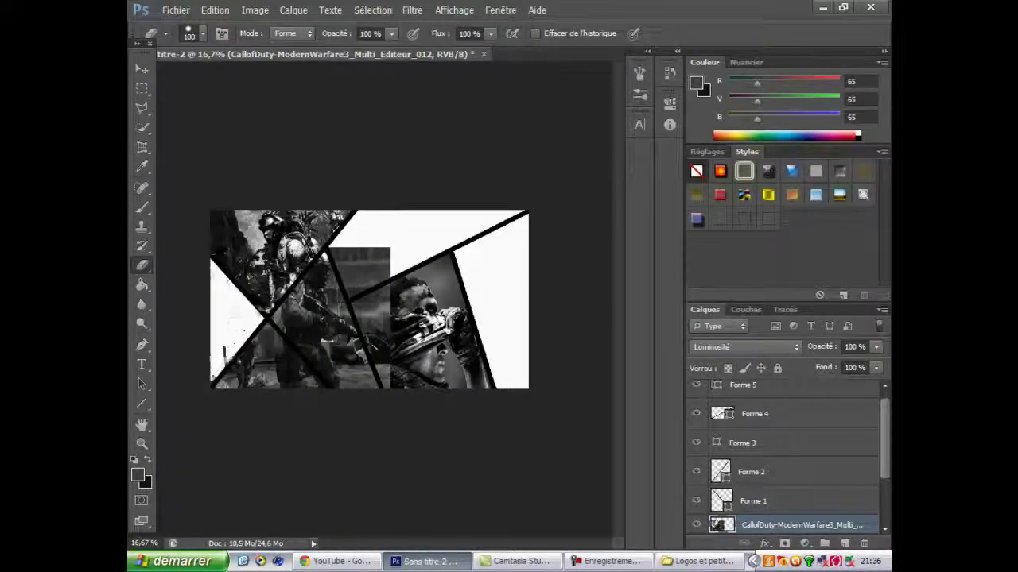
pyautogui.click(215, 10)
pyautogui.moveTo(387, 248); pyautogui.dragTo(351, 275)
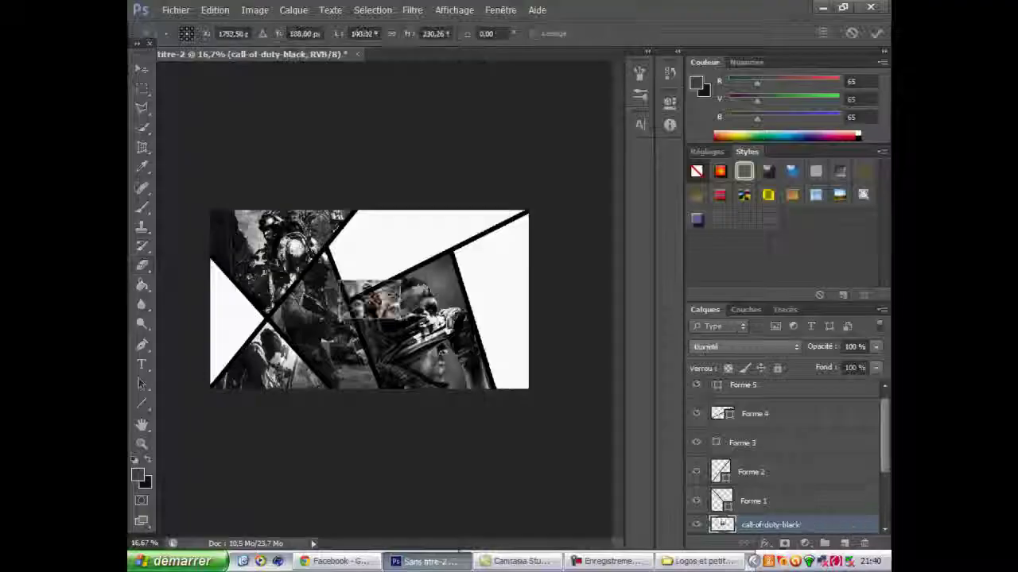
pyautogui.moveTo(370, 299); pyautogui.dragTo(207, 306)
pyautogui.moveTo(227, 340); pyautogui.dragTo(445, 263)
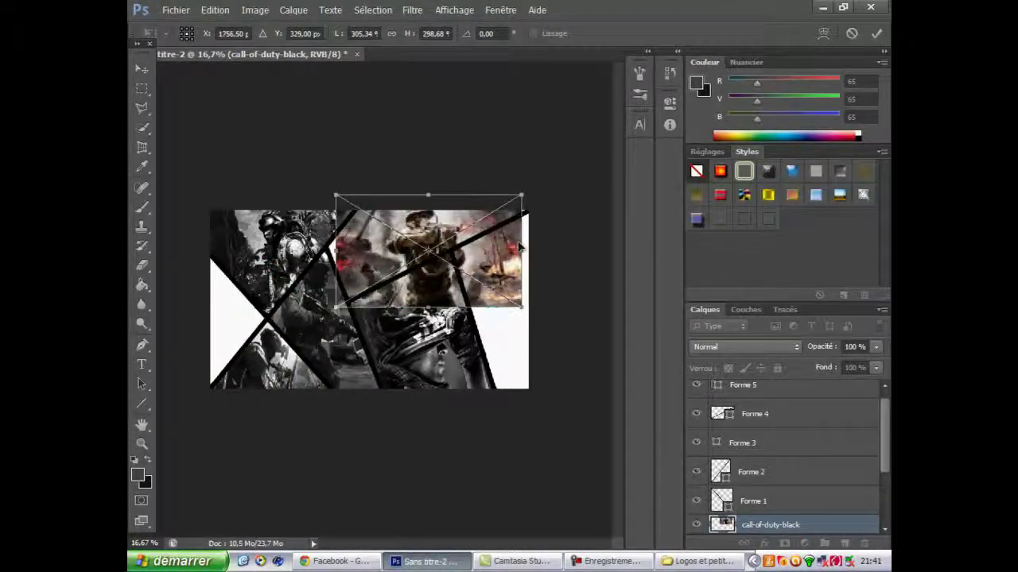
# - Fit the photo over the upper-right panel, make it Luminosité greyscale, and erase its top-right overflow
pyautogui.moveTo(524, 263); pyautogui.dragTo(528, 252)
pyautogui.press('Return')
pyautogui.press('e')
pyautogui.click(745, 346)
pyautogui.click(716, 380)
pyautogui.click(486, 293)
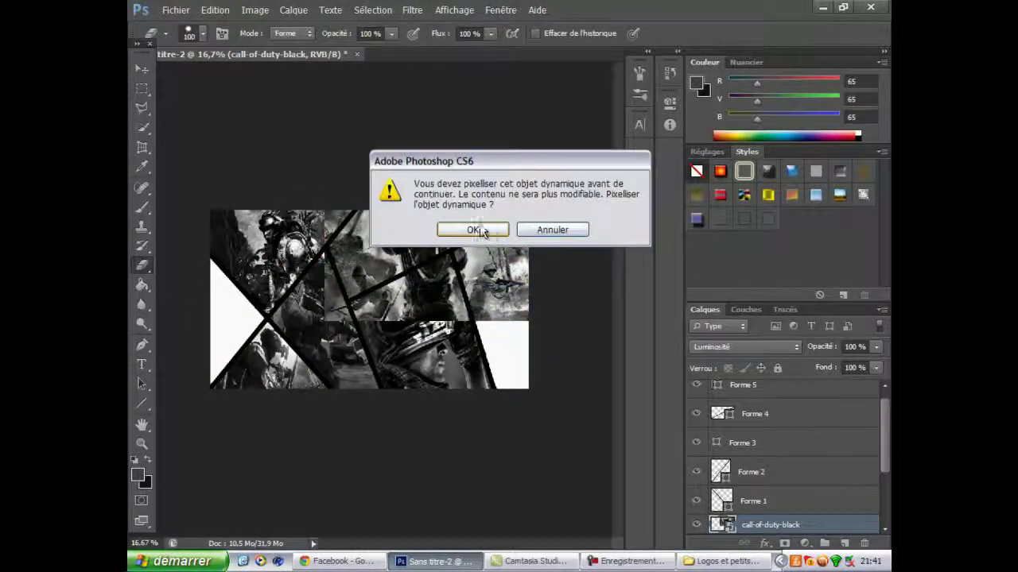
pyautogui.press('Return')
pyautogui.moveTo(477, 262); pyautogui.dragTo(517, 222)
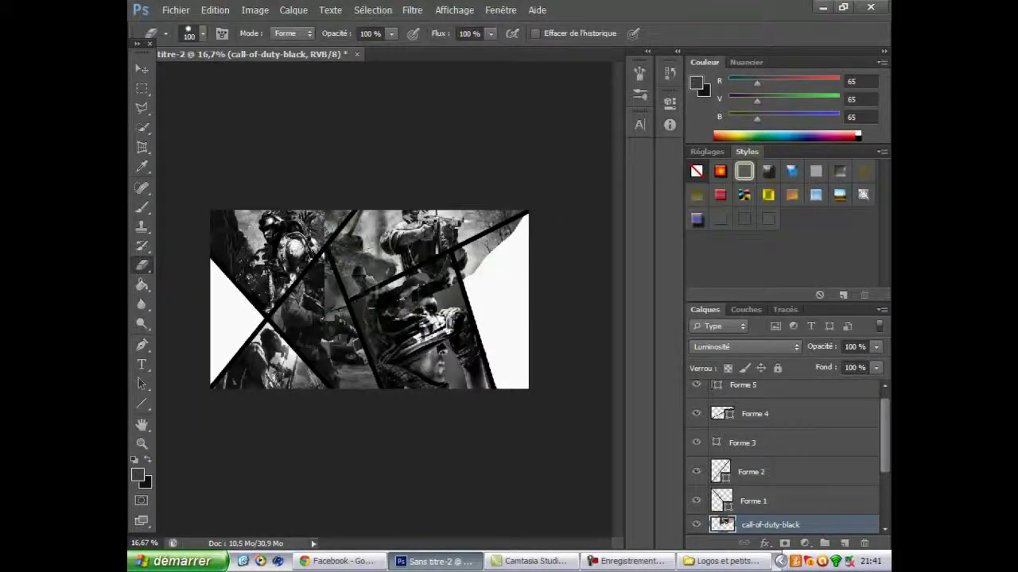
pyautogui.hotkey('ctrl', 'z')
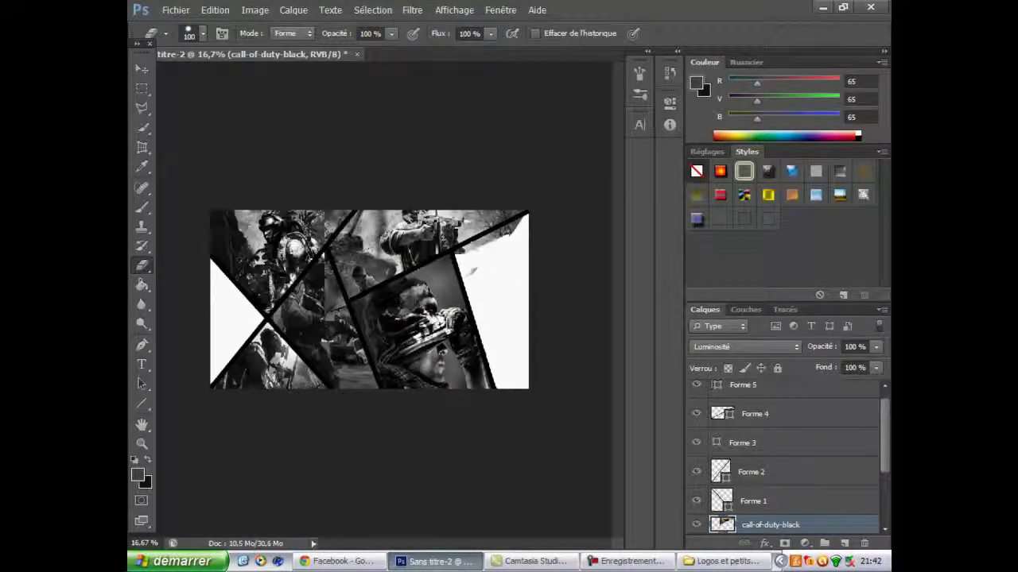
pyautogui.click(215, 10)
pyautogui.click(229, 45)
# - Drag another soldier photo into the left side, make it greyscale, and erase its smoky edges
pyautogui.click(720, 561)
pyautogui.moveTo(541, 454)
pyautogui.mouseDown()
pyautogui.moveTo(488, 273)
pyautogui.moveTo(230, 334)
pyautogui.mouseUp()
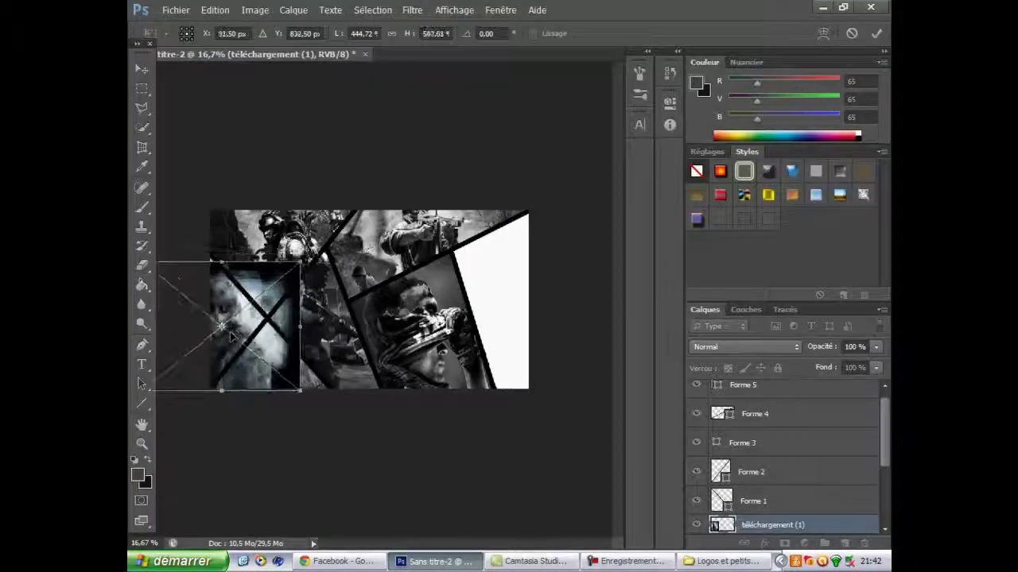
pyautogui.press('Return')
pyautogui.press('e')
pyautogui.click(745, 347)
pyautogui.click(748, 383)
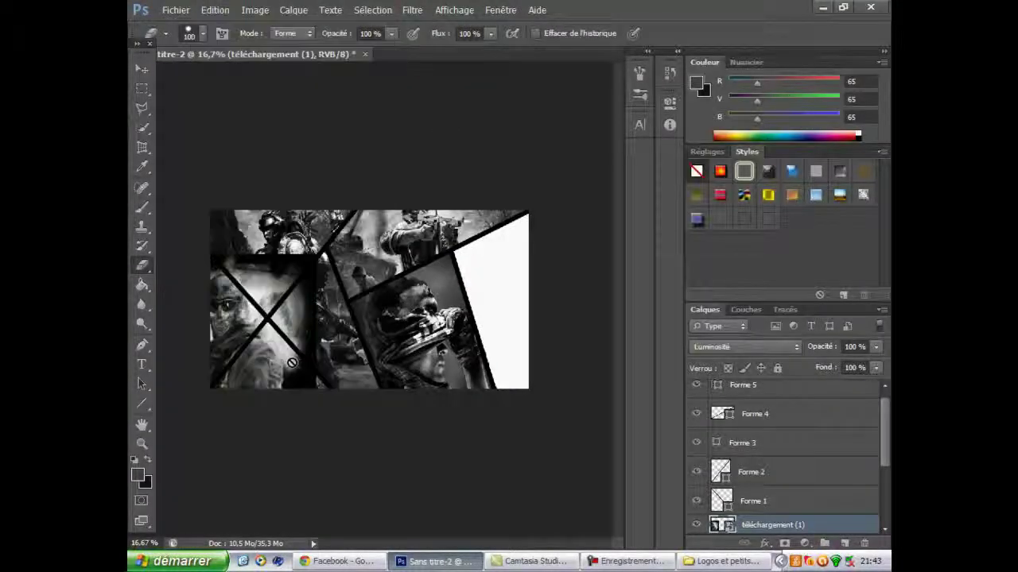
pyautogui.moveTo(292, 362); pyautogui.dragTo(314, 373)
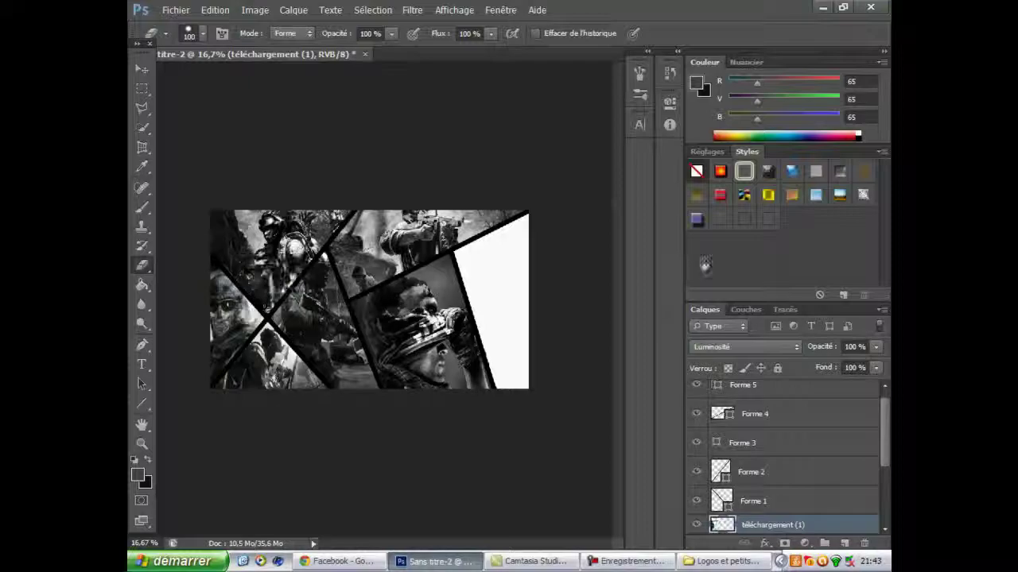
# - Drop another Call of Duty photo onto the banner's right side and set it to Luminosité
pyautogui.click(729, 561)
pyautogui.click(442, 454)
pyautogui.moveTo(443, 454)
pyautogui.mouseDown()
pyautogui.moveTo(509, 287)
pyautogui.moveTo(448, 375)
pyautogui.moveTo(431, 375)
pyautogui.mouseUp()
pyautogui.press('Return')
pyautogui.click(745, 347)
pyautogui.click(747, 384)
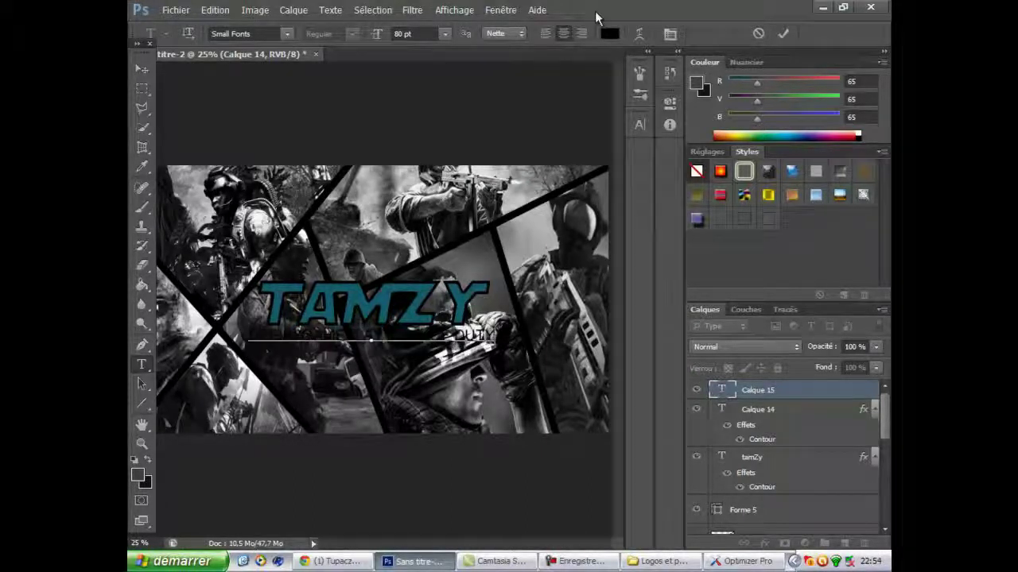
# - Colour the subtitle teal and set its font to Trajan Pro
pyautogui.click(609, 34)
pyautogui.press('Return')
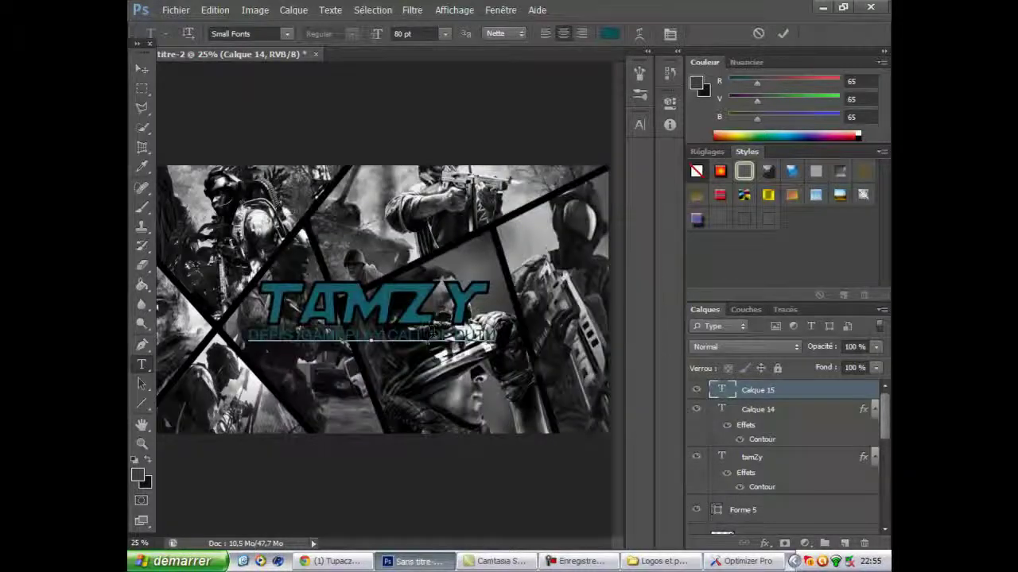
pyautogui.click(287, 33)
pyautogui.click(382, 86)
pyautogui.click(287, 34)
pyautogui.click(263, 72)
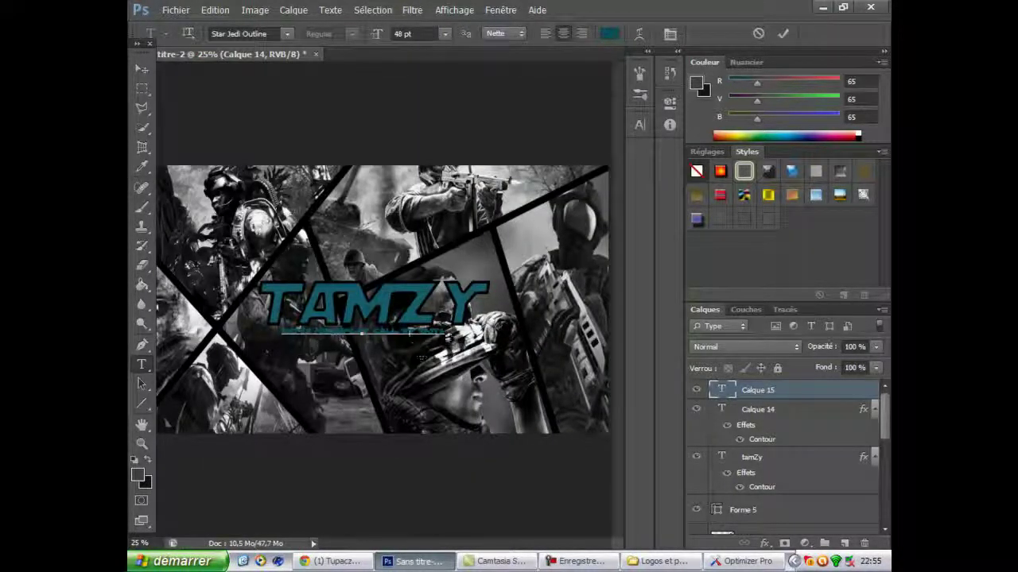
pyautogui.click(287, 33)
pyautogui.click(263, 239)
pyautogui.click(710, 411)
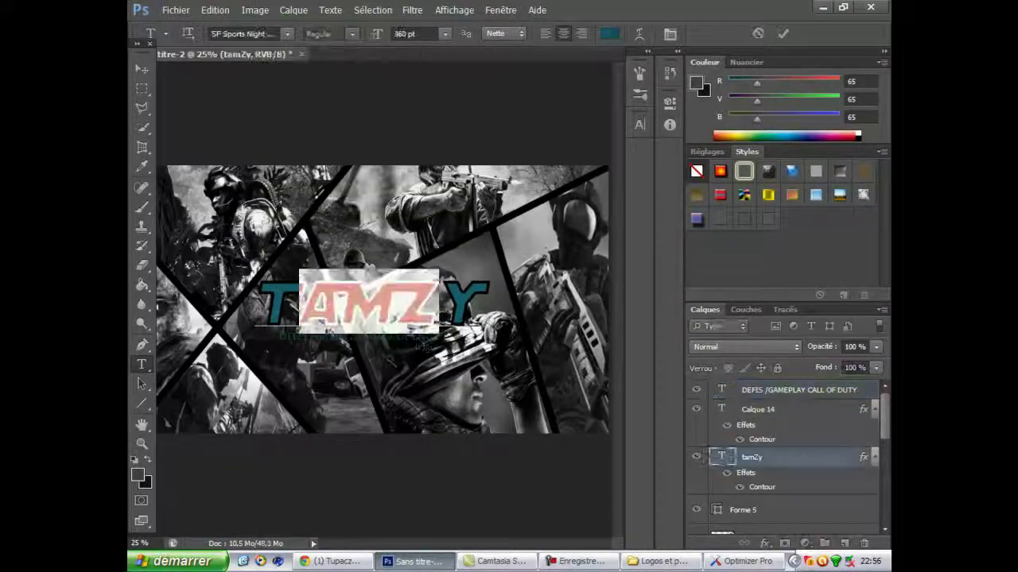
# - Make the subtitle faux bold (Faux Gras) and add a Contour stroke layer style
pyautogui.moveTo(741, 390); pyautogui.dragTo(743, 398)
pyautogui.rightClick(357, 335)
pyautogui.click(408, 525)
pyautogui.doubleClick(739, 391)
pyautogui.press('Return')
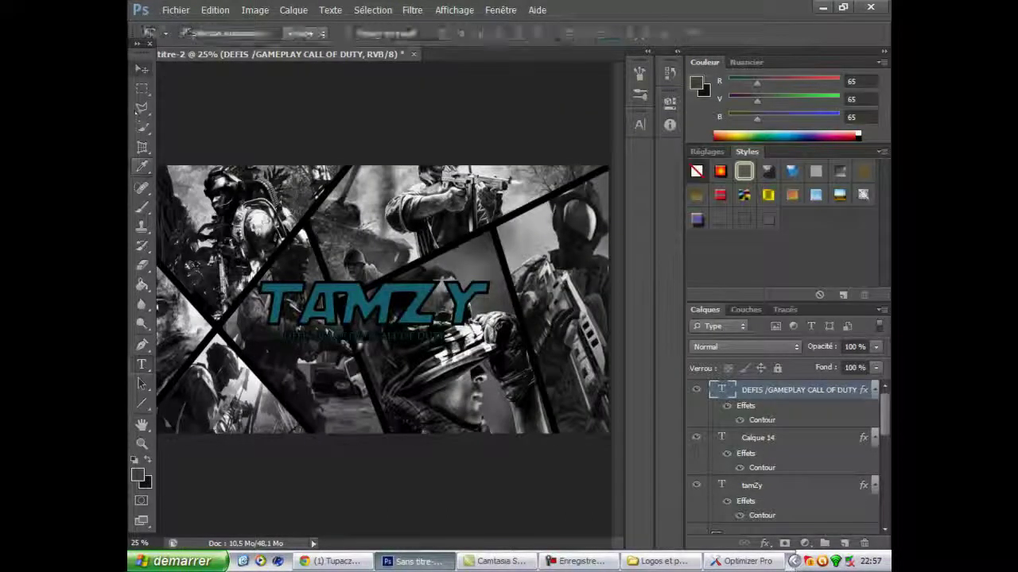
# - Set the subtitle's Contour outline colour to teal
pyautogui.doubleClick(394, 301)
pyautogui.click(394, 300)
pyautogui.click(795, 391)
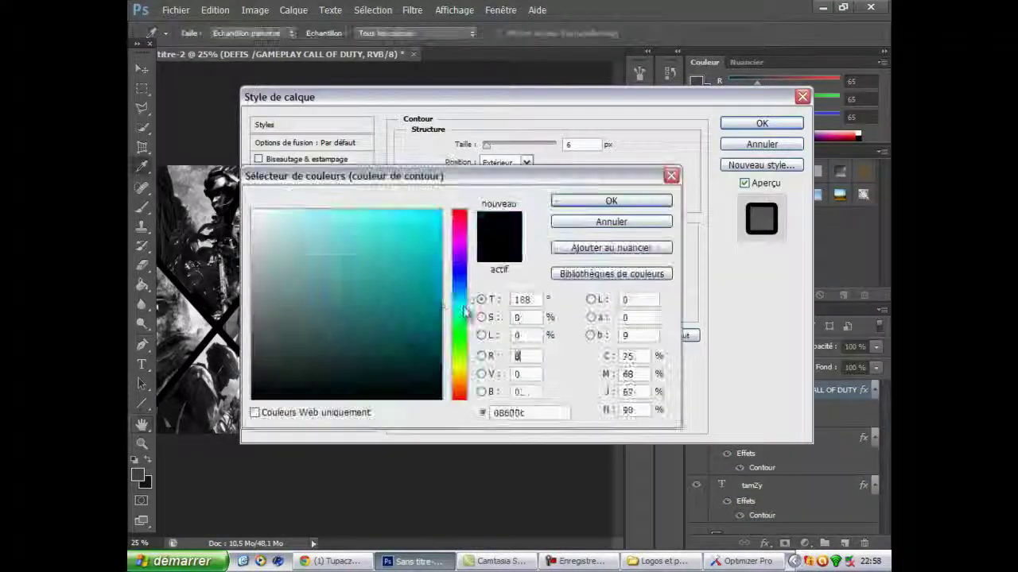
pyautogui.click(610, 200)
pyautogui.click(762, 123)
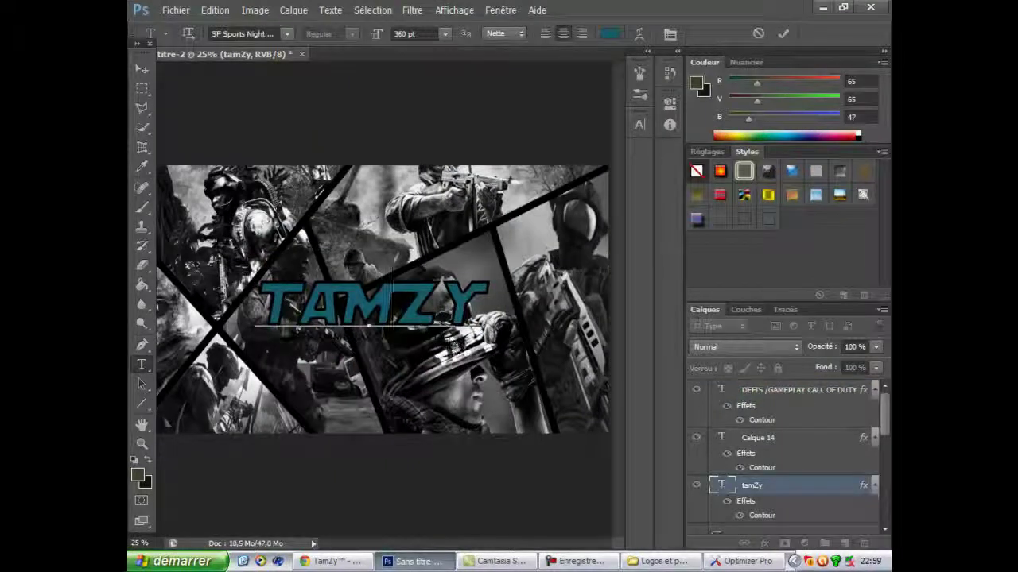
# - Change the subtitle to dark teal and start a new text line for the credit
pyautogui.click(799, 389)
pyautogui.click(609, 34)
pyautogui.click(409, 307)
pyautogui.click(641, 200)
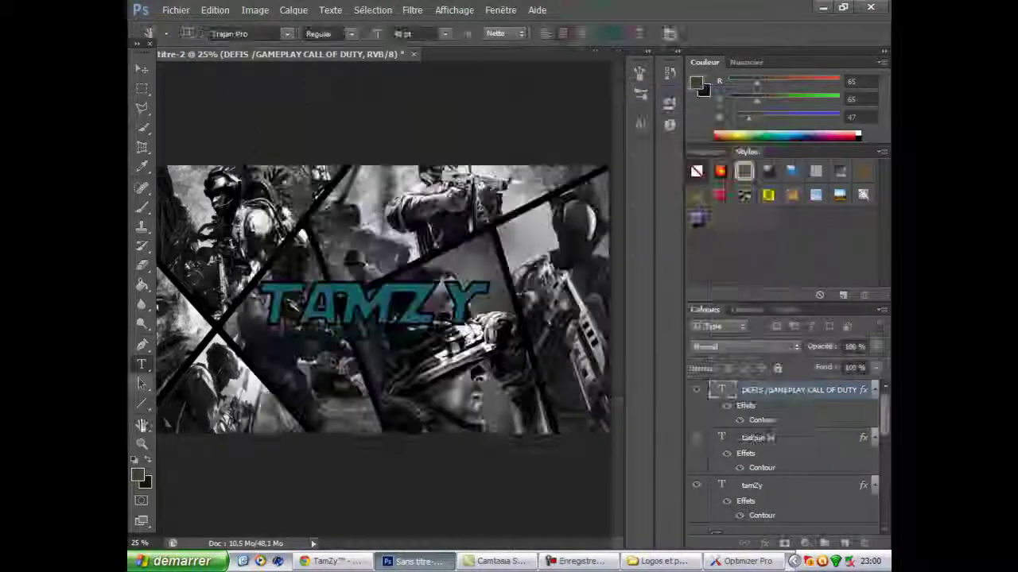
pyautogui.moveTo(451, 336); pyautogui.dragTo(393, 336)
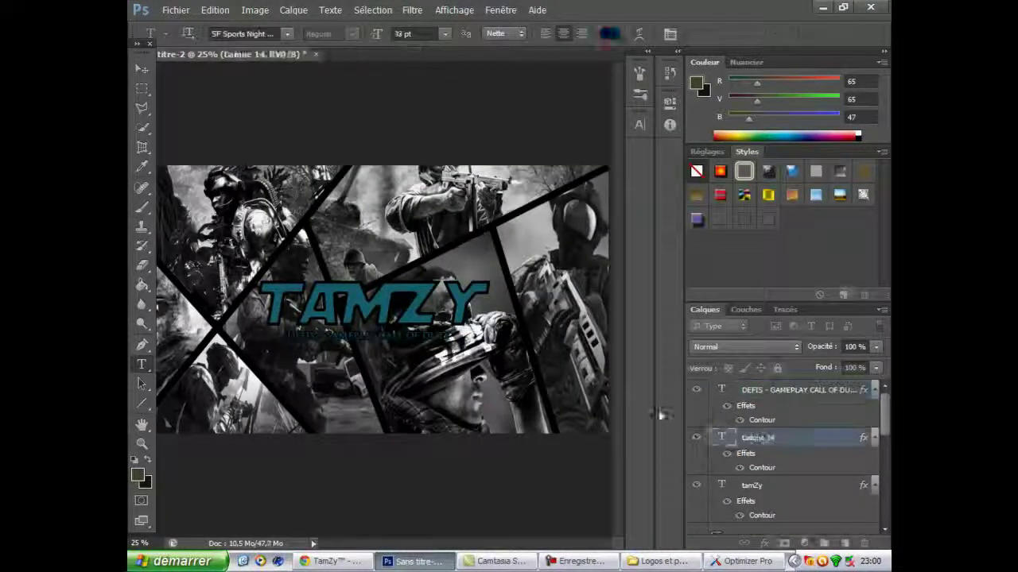
pyautogui.click(347, 268)
pyautogui.write('designed by : TupacZz83')
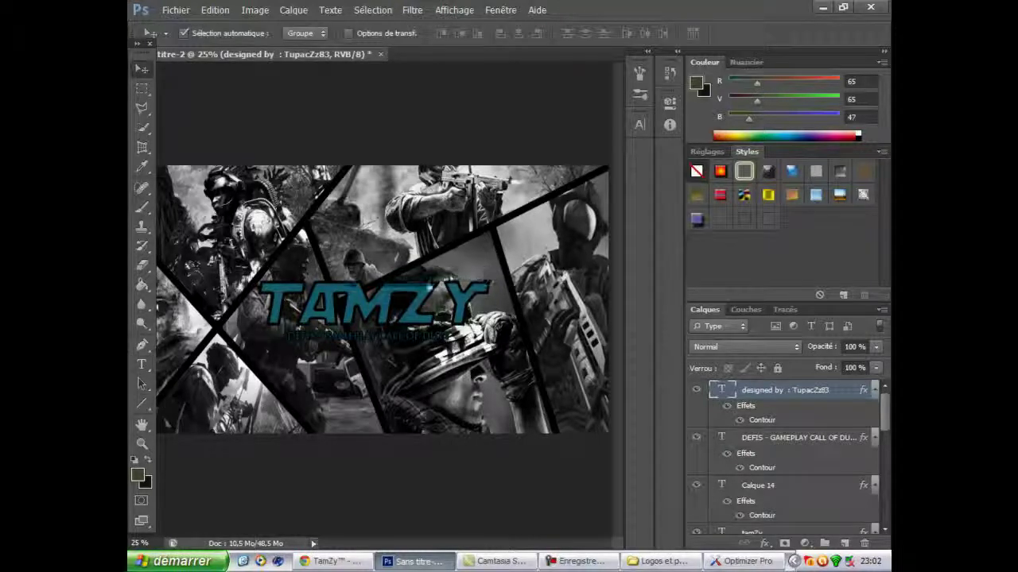
# - Save a web-optimised copy via Enregistrer pour le Web, naming it '(pour TamZy)'
pyautogui.click(175, 9)
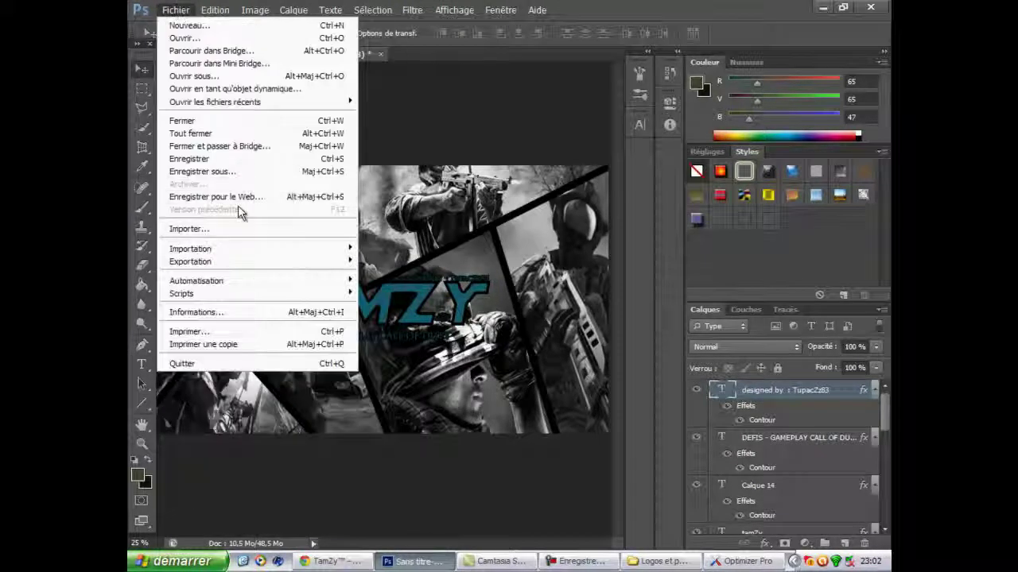
pyautogui.click(198, 198)
pyautogui.click(609, 521)
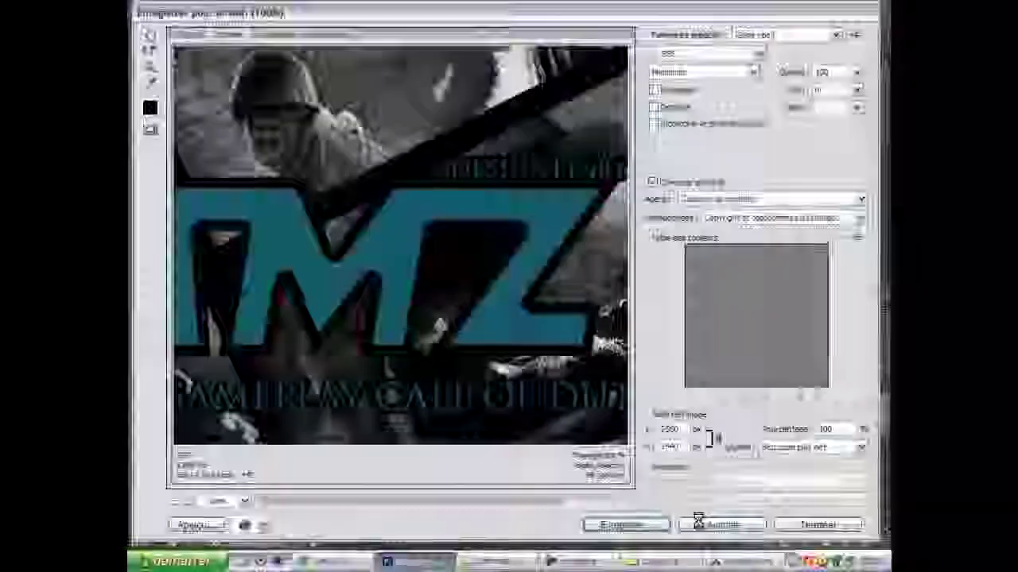
pyautogui.write('Background(pour TamZy)')
pyautogui.press('Return')
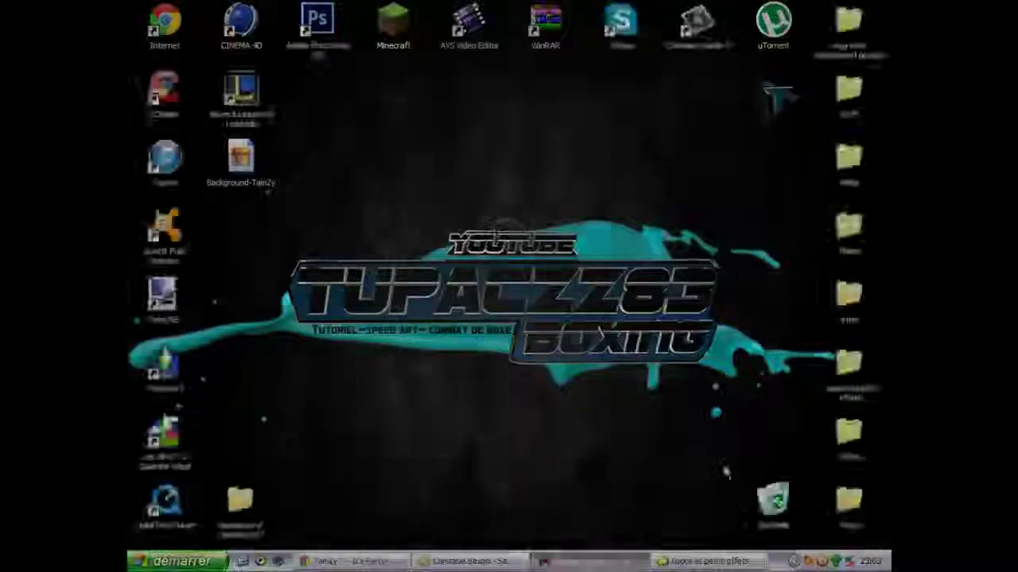